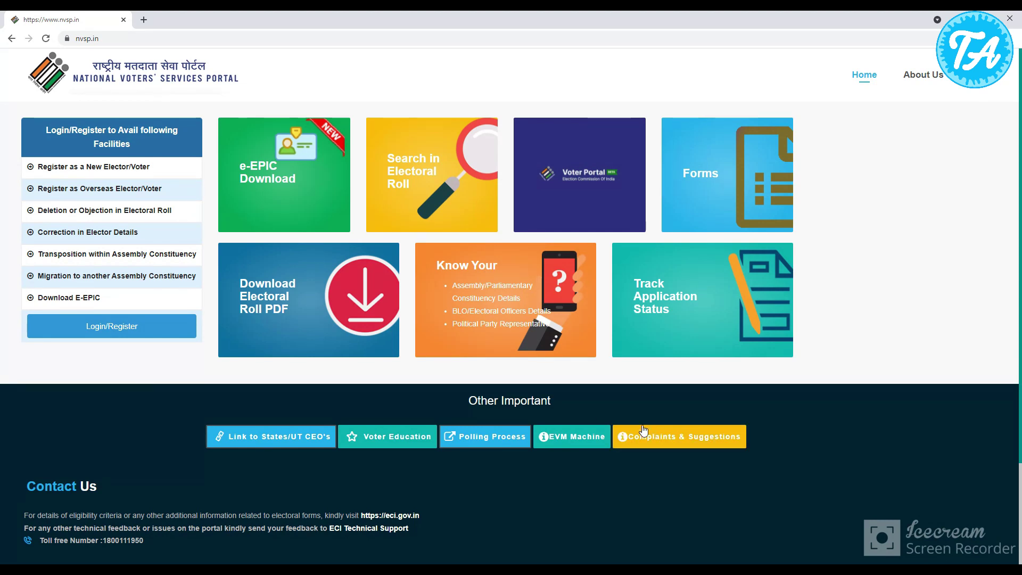
Step: Open the new-user account registration form from the login page and go to its mobile number and captcha fields
{"action": "left_click", "coordinate": [119, 334]}
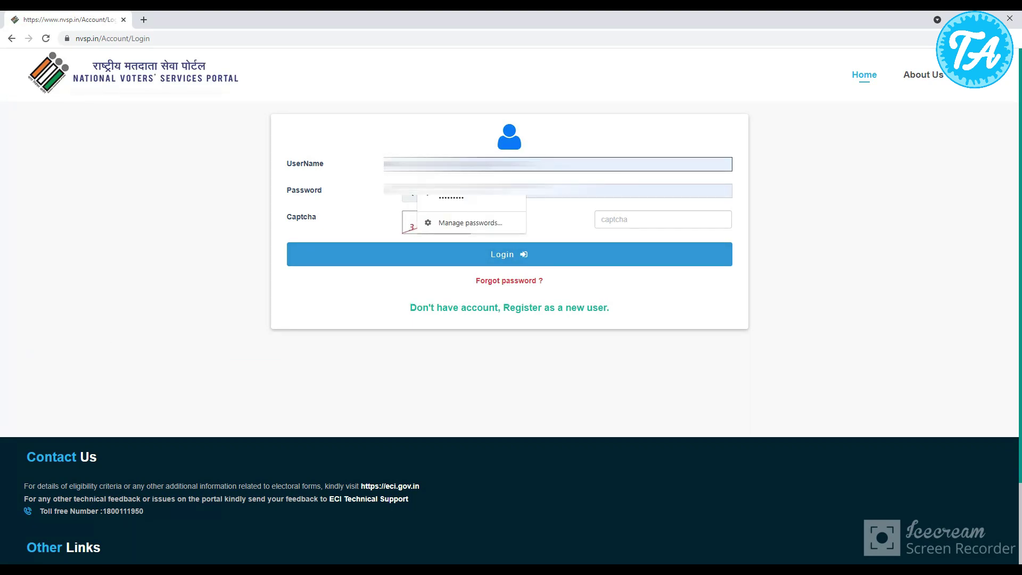
{"action": "left_click", "coordinate": [197, 188]}
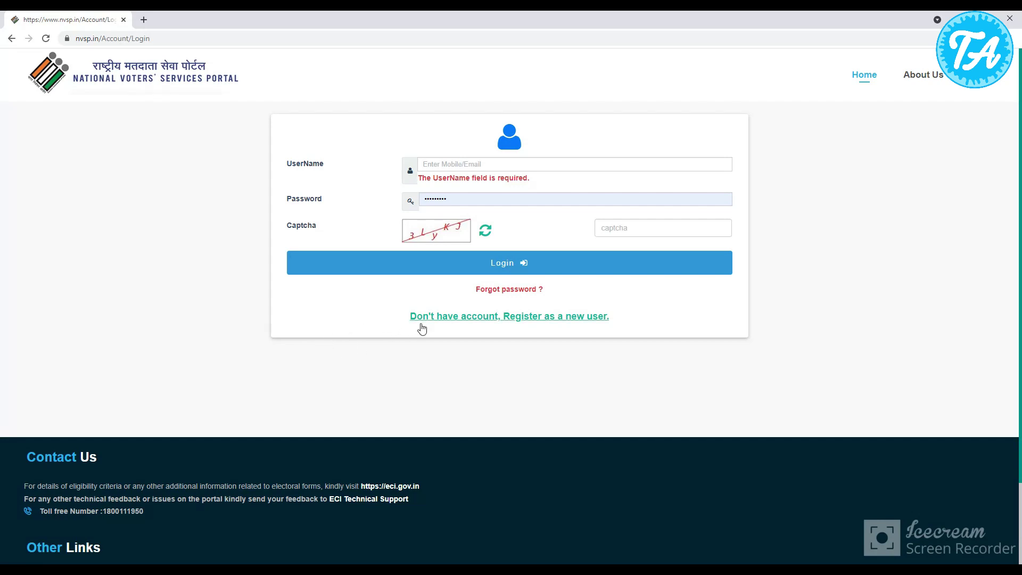
{"action": "left_click", "coordinate": [449, 320]}
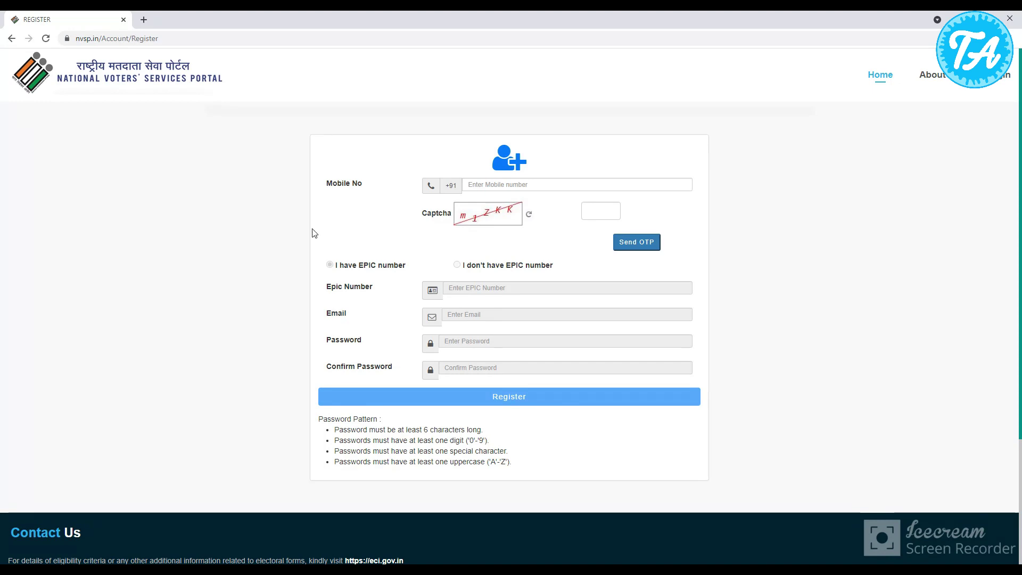
{"action": "left_click", "coordinate": [476, 186]}
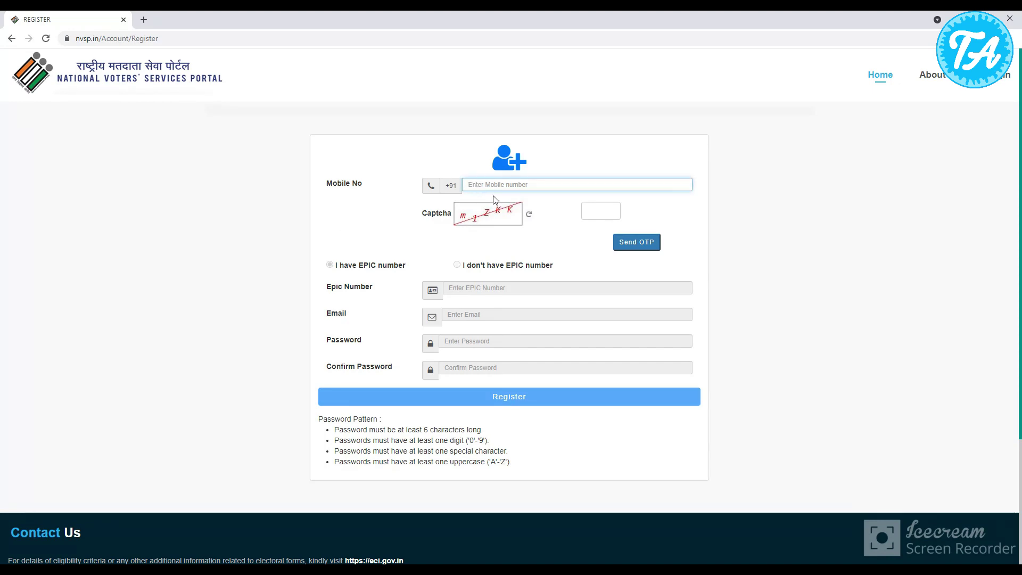
{"action": "left_click", "coordinate": [612, 210]}
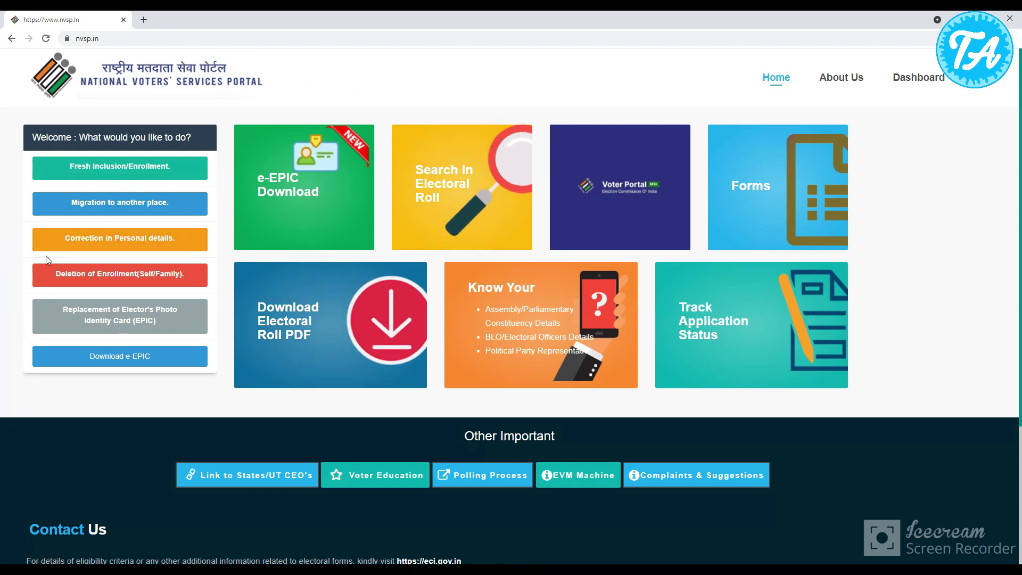
Step: Start a correction of personal details for a family member, identified by the member's EPIC number
{"action": "left_click", "coordinate": [83, 248]}
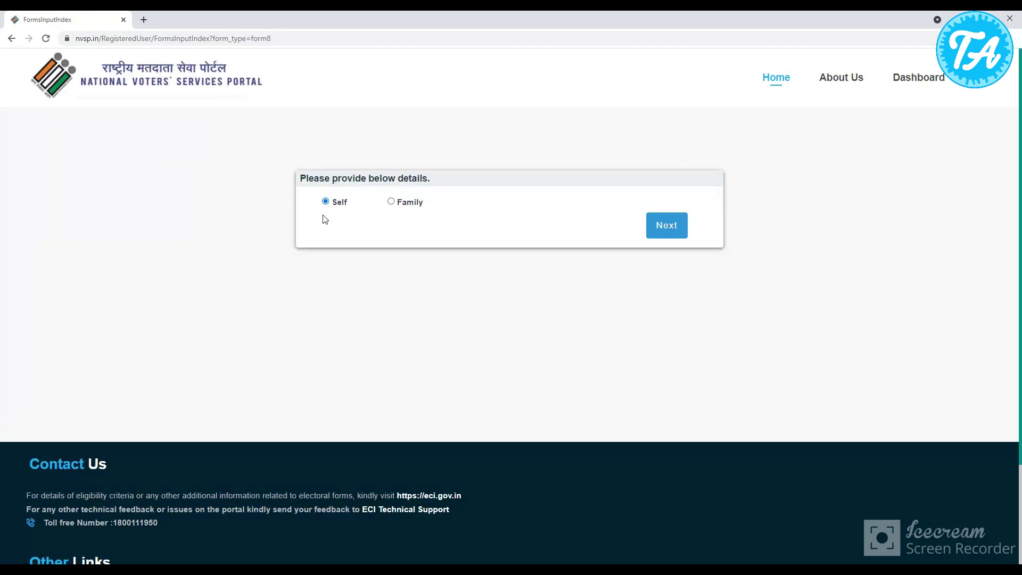
{"action": "left_click", "coordinate": [392, 202]}
{"action": "left_click", "coordinate": [454, 220]}
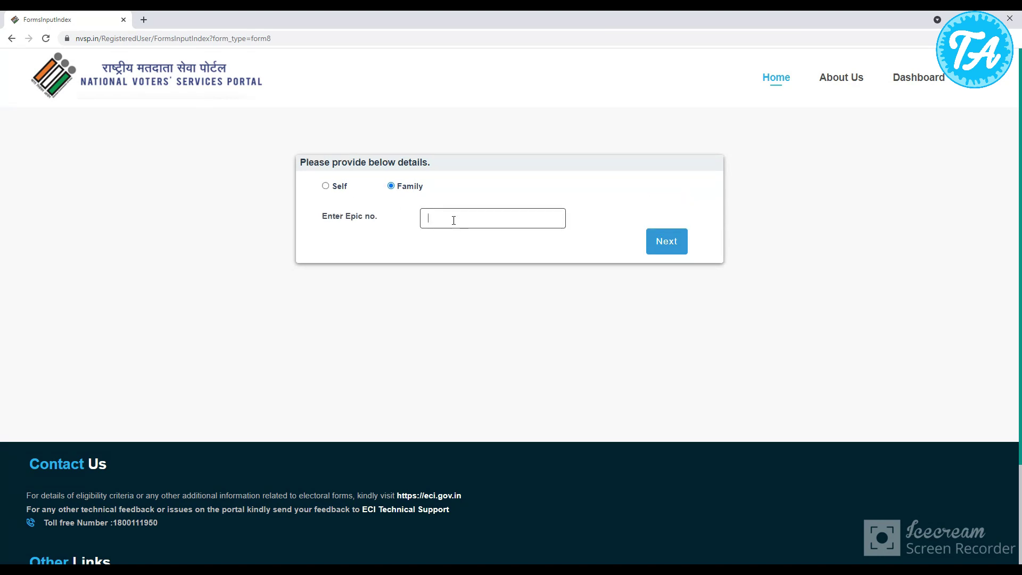
{"action": "left_click", "coordinate": [666, 242]}
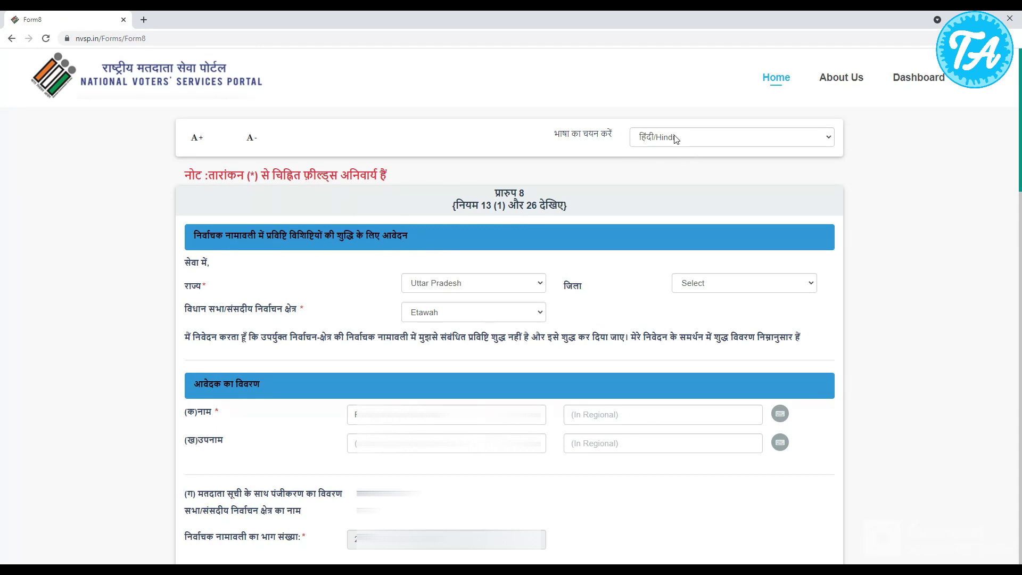
Step: Keep the form language as Hindi and set both the district and the assembly constituency to Etawah
{"action": "left_click", "coordinate": [711, 138]}
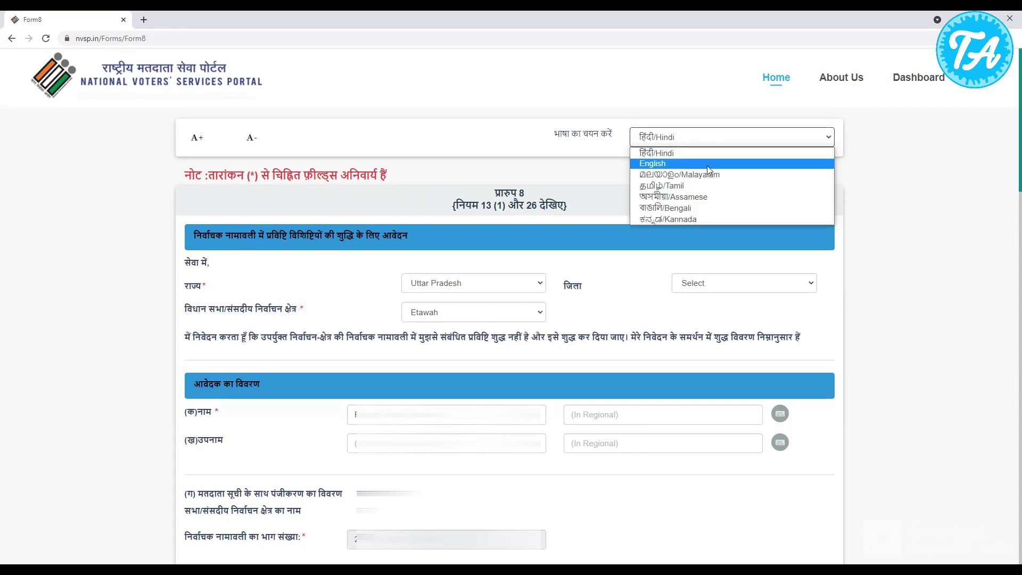
{"action": "left_click", "coordinate": [659, 155]}
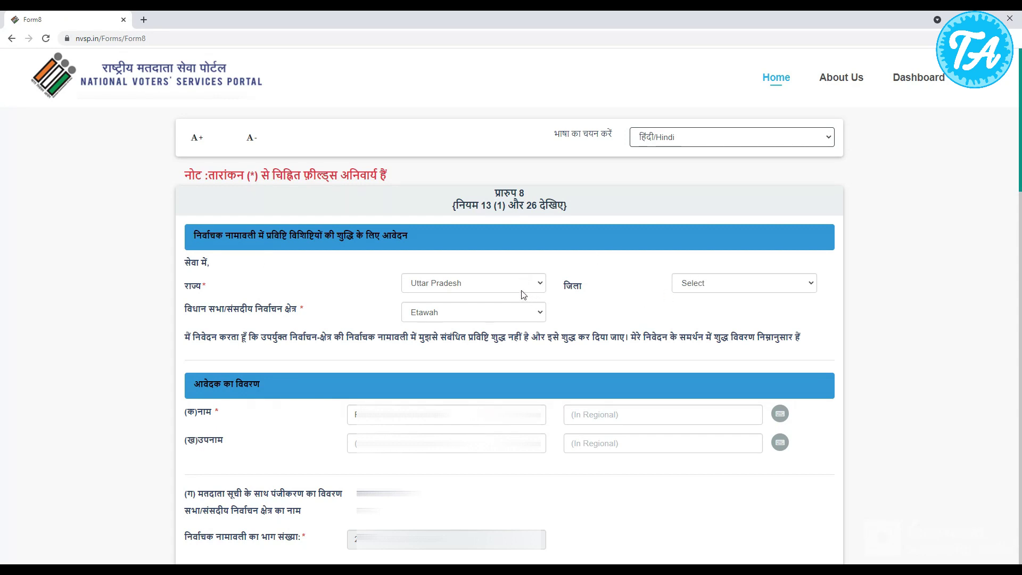
{"action": "left_click", "coordinate": [730, 289]}
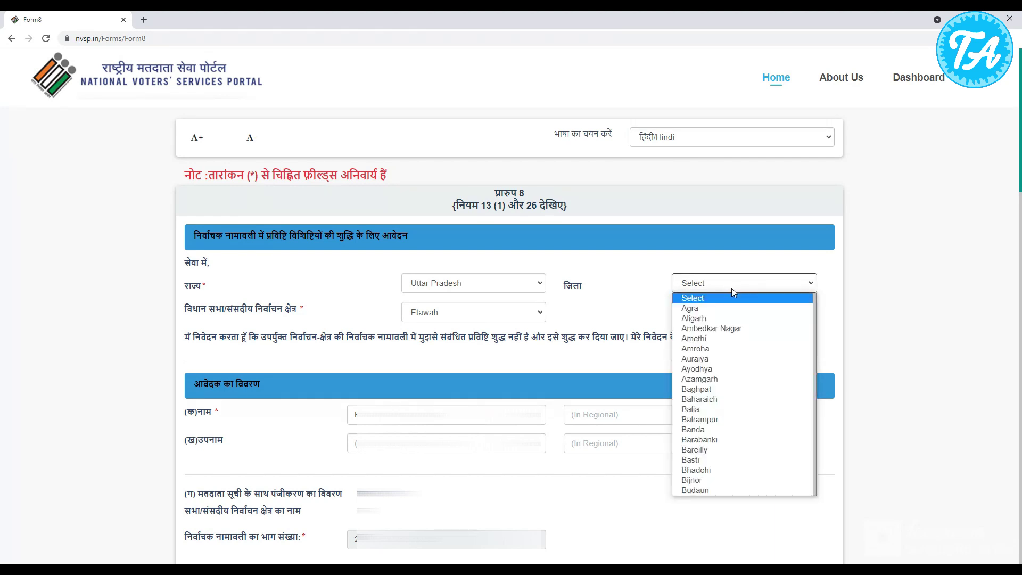
{"action": "scroll", "coordinate": [724, 368], "scroll_direction": "down", "scroll_amount": 10}
{"action": "scroll", "coordinate": [727, 405], "scroll_direction": "down", "scroll_amount": 1}
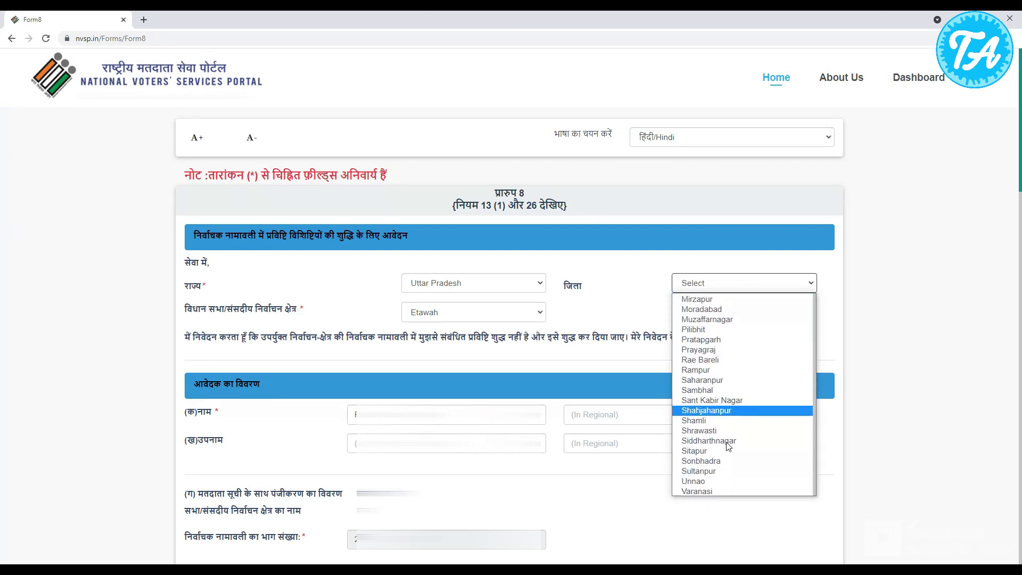
{"action": "scroll", "coordinate": [729, 441], "scroll_direction": "up", "scroll_amount": 4}
{"action": "scroll", "coordinate": [724, 389], "scroll_direction": "up", "scroll_amount": 4}
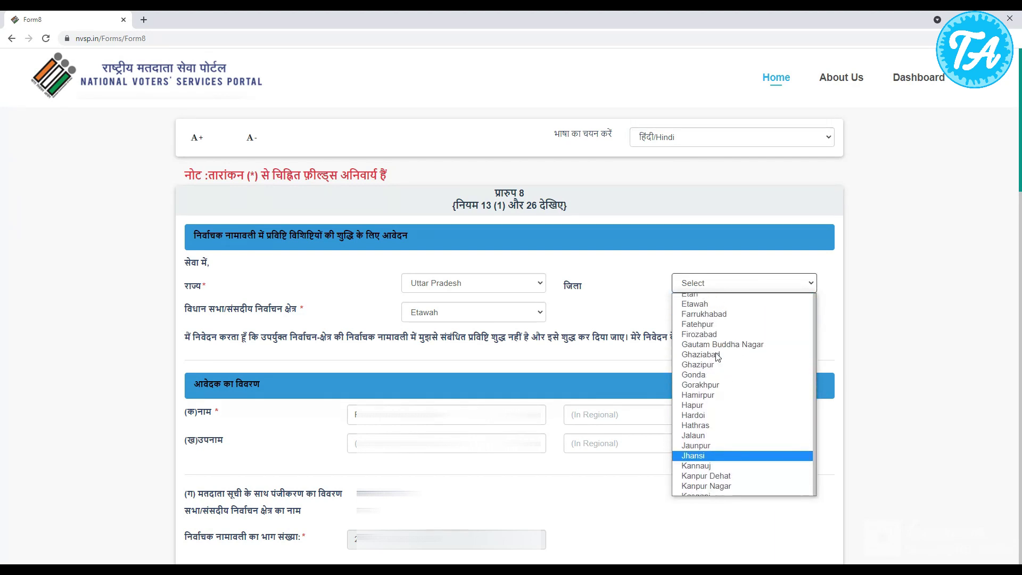
{"action": "left_click", "coordinate": [711, 303]}
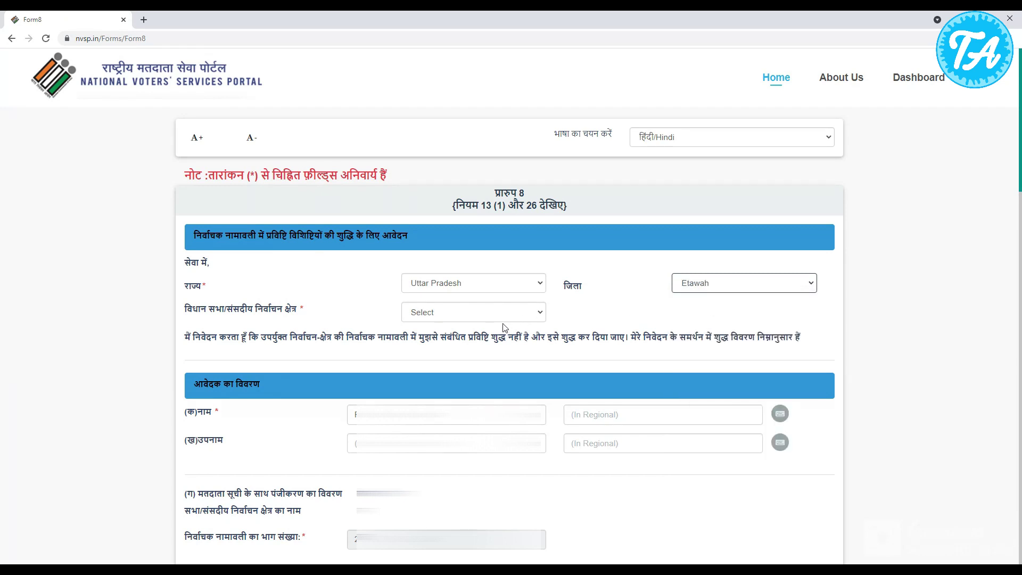
{"action": "left_click", "coordinate": [481, 312]}
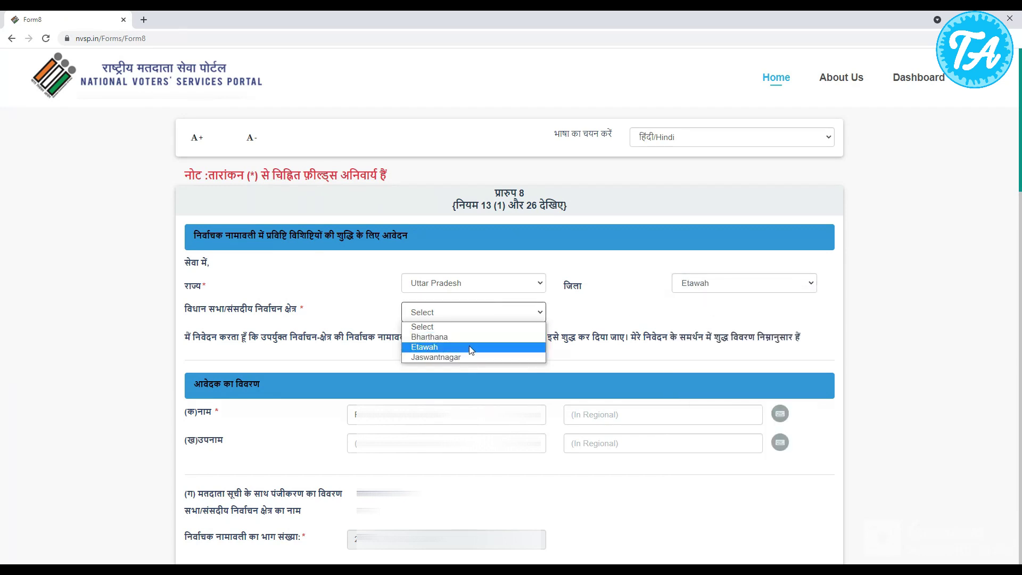
{"action": "left_click", "coordinate": [470, 349]}
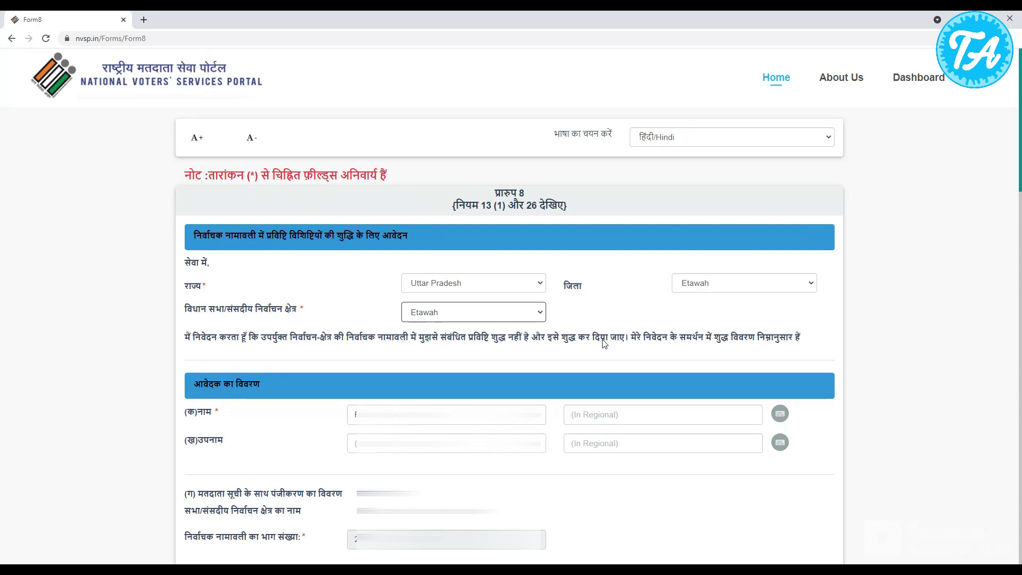
Step: Fill in the applicant's name in the regional language and mark gender as the entry to correct
{"action": "scroll", "coordinate": [208, 299], "scroll_direction": "down", "scroll_amount": 2}
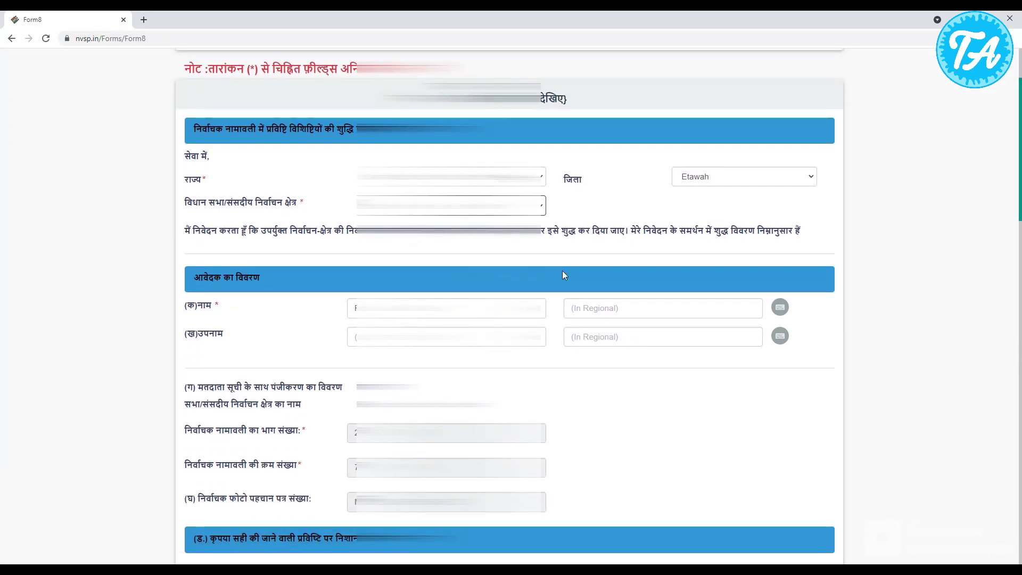
{"action": "scroll", "coordinate": [579, 275], "scroll_direction": "down", "scroll_amount": 1}
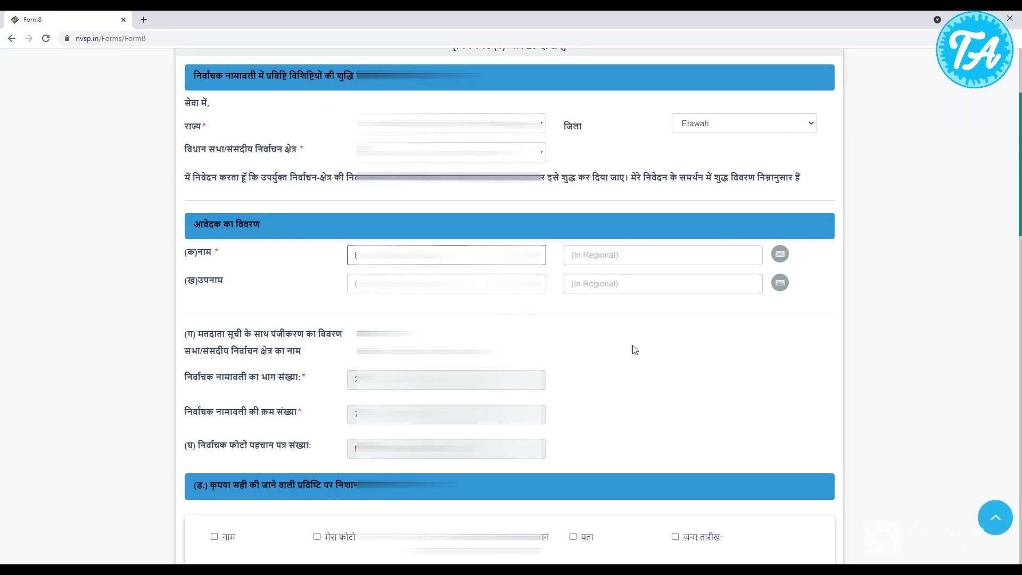
{"action": "scroll", "coordinate": [543, 304], "scroll_direction": "down", "scroll_amount": 2}
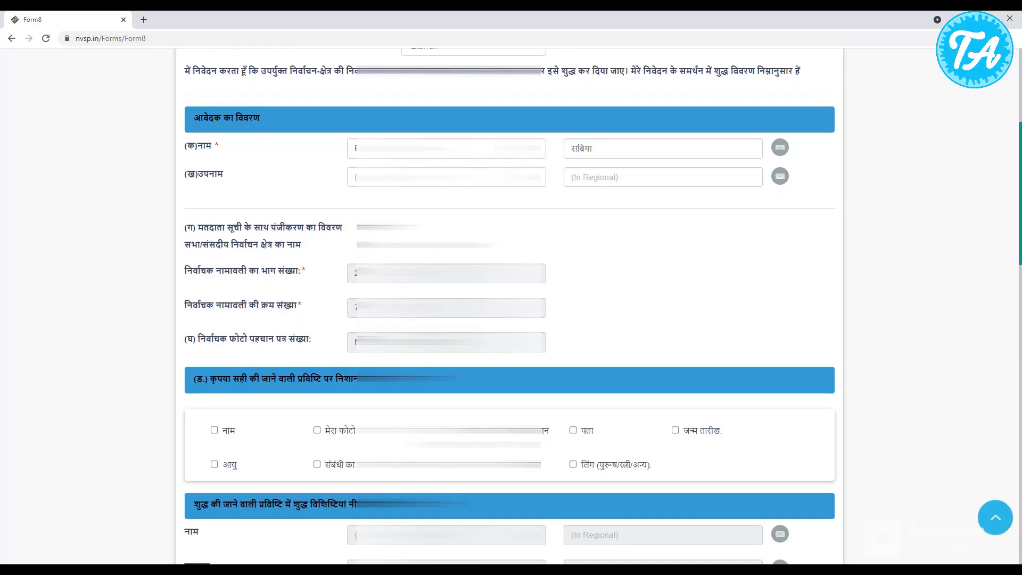
{"action": "scroll", "coordinate": [337, 273], "scroll_direction": "down", "scroll_amount": 1}
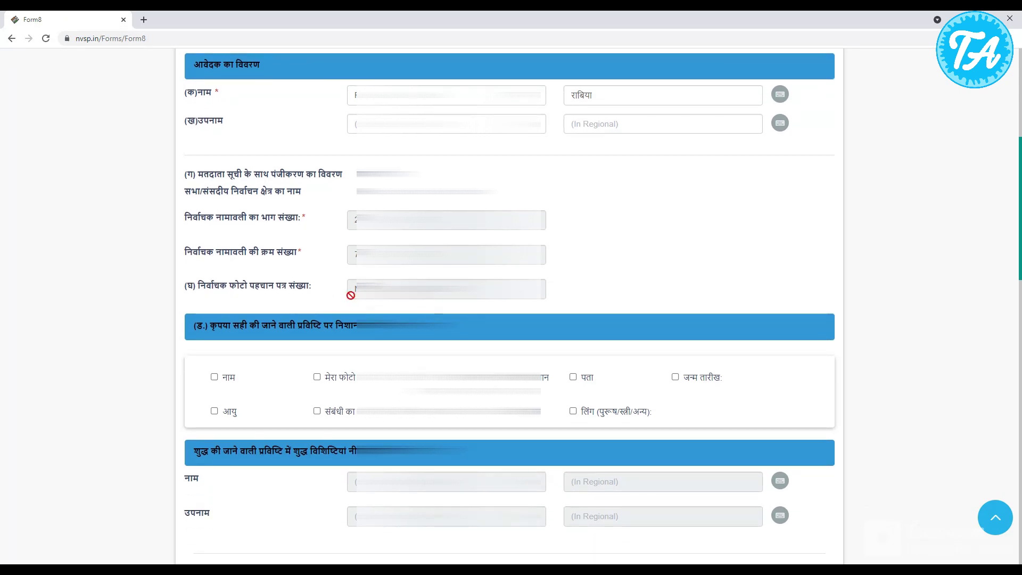
{"action": "scroll", "coordinate": [222, 270], "scroll_direction": "down", "scroll_amount": 2}
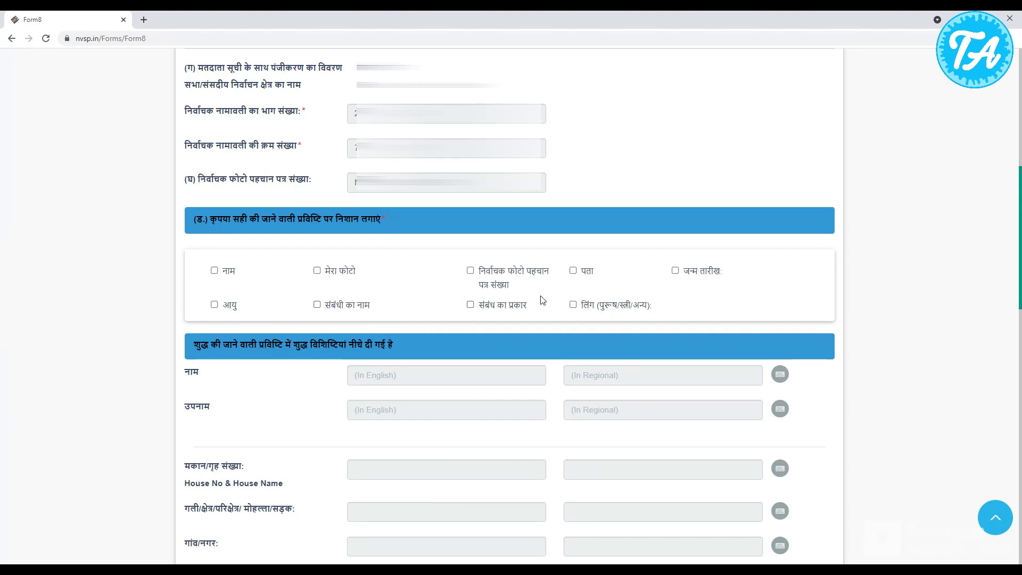
{"action": "left_click", "coordinate": [573, 305]}
{"action": "left_click", "coordinate": [330, 276]}
Step: Set the corrected gender to Female in the section for corrected particulars
{"action": "scroll", "coordinate": [525, 292], "scroll_direction": "down", "scroll_amount": 2}
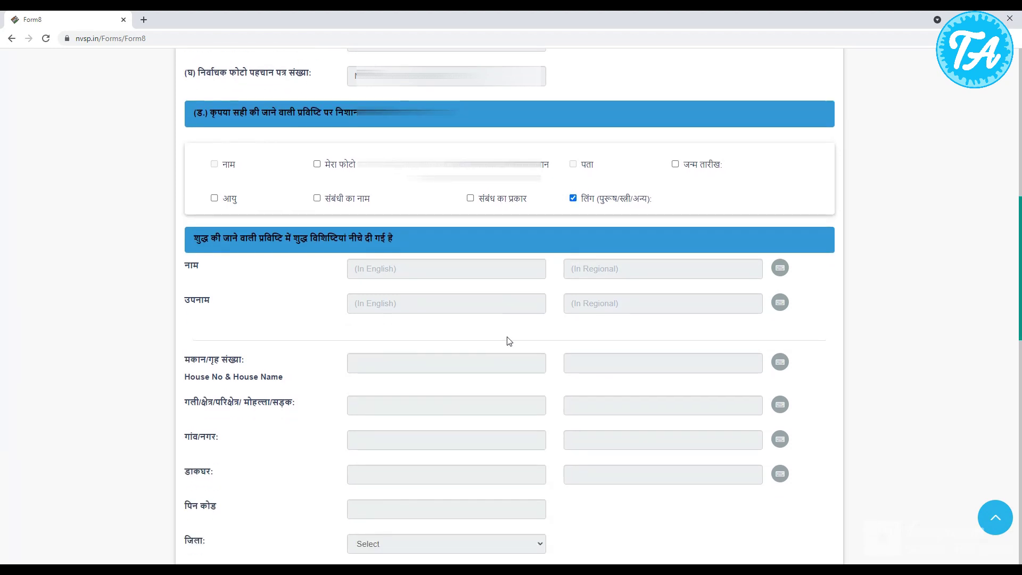
{"action": "scroll", "coordinate": [389, 272], "scroll_direction": "down", "scroll_amount": 3}
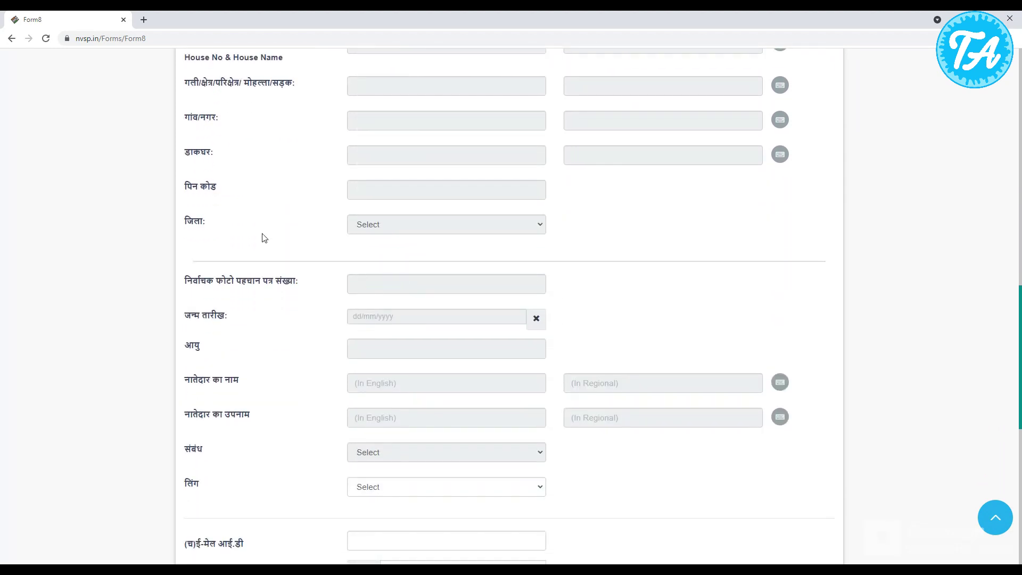
{"action": "scroll", "coordinate": [473, 251], "scroll_direction": "down", "scroll_amount": 3}
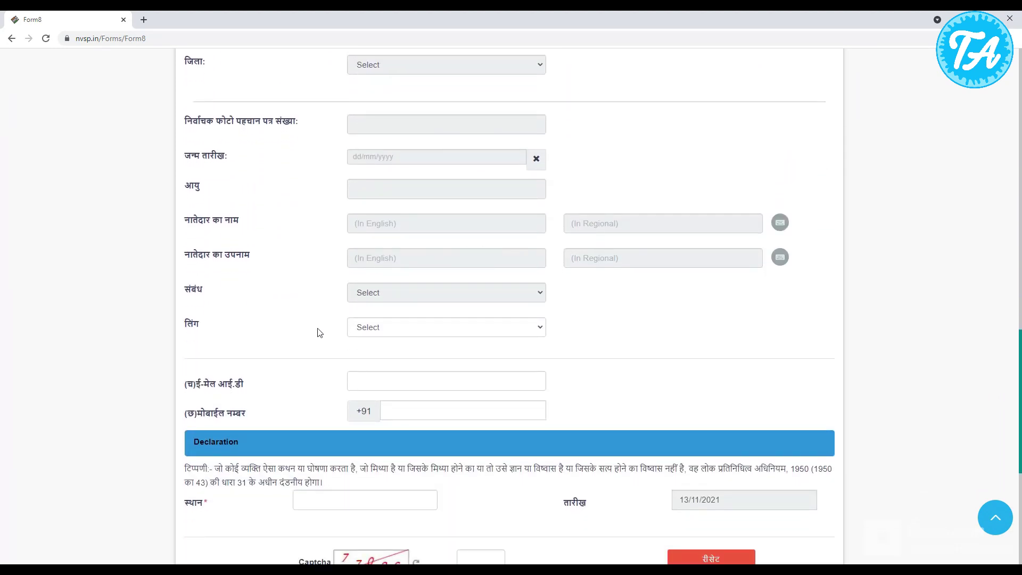
{"action": "left_click", "coordinate": [515, 330]}
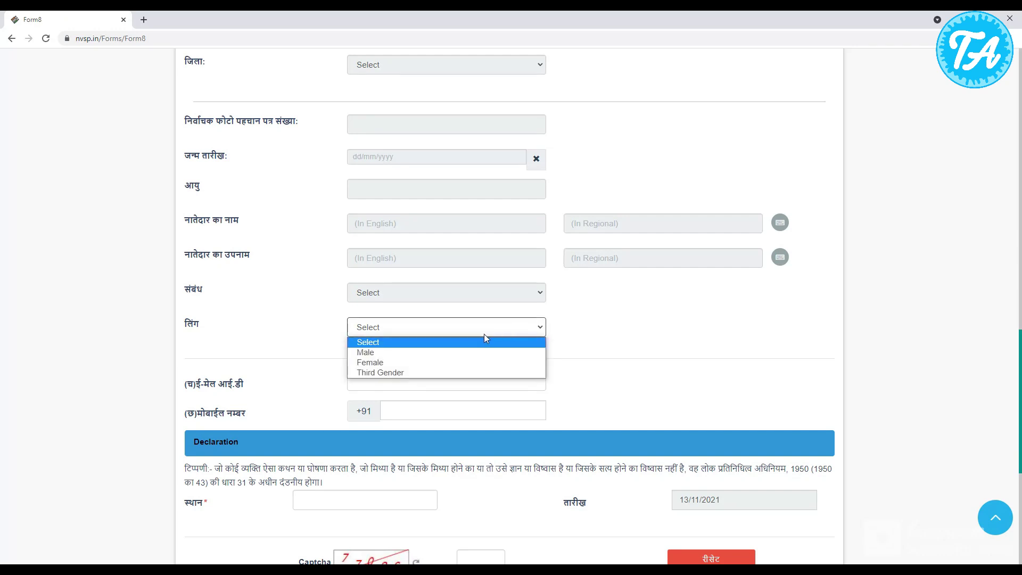
{"action": "left_click", "coordinate": [392, 366]}
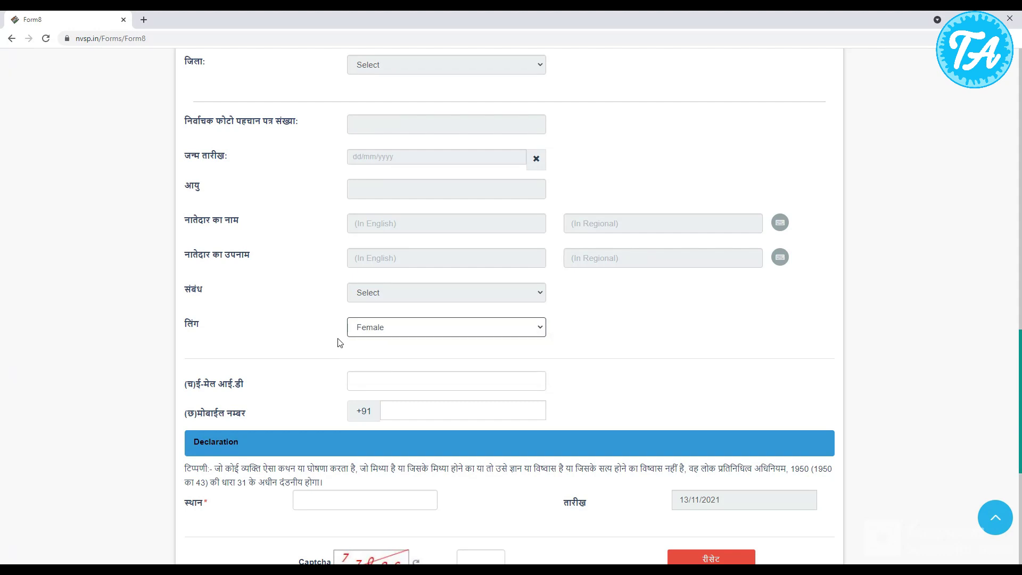
{"action": "scroll", "coordinate": [340, 341], "scroll_direction": "down", "scroll_amount": 1}
{"action": "left_click", "coordinate": [370, 328]}
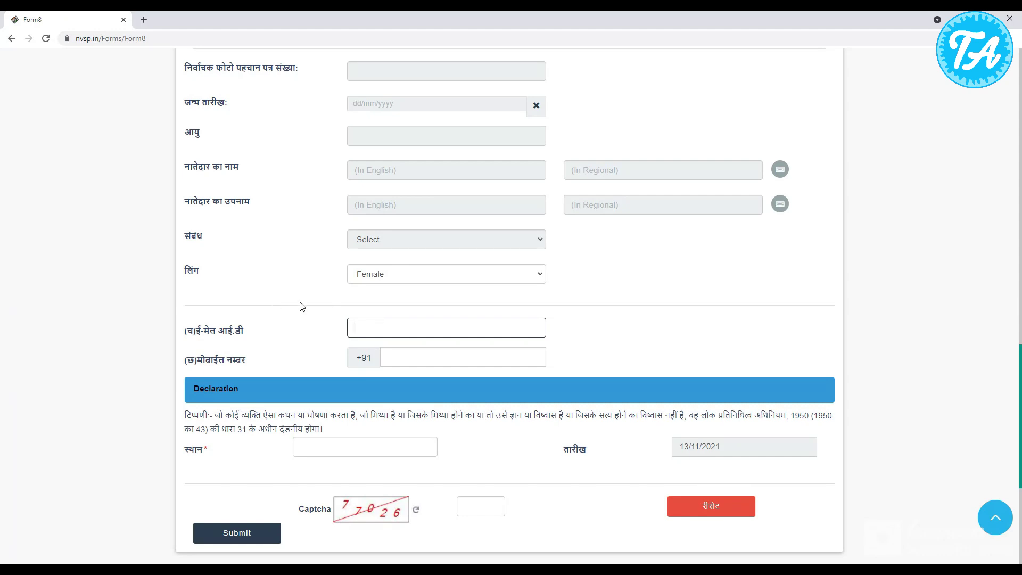
{"action": "left_click", "coordinate": [318, 318]}
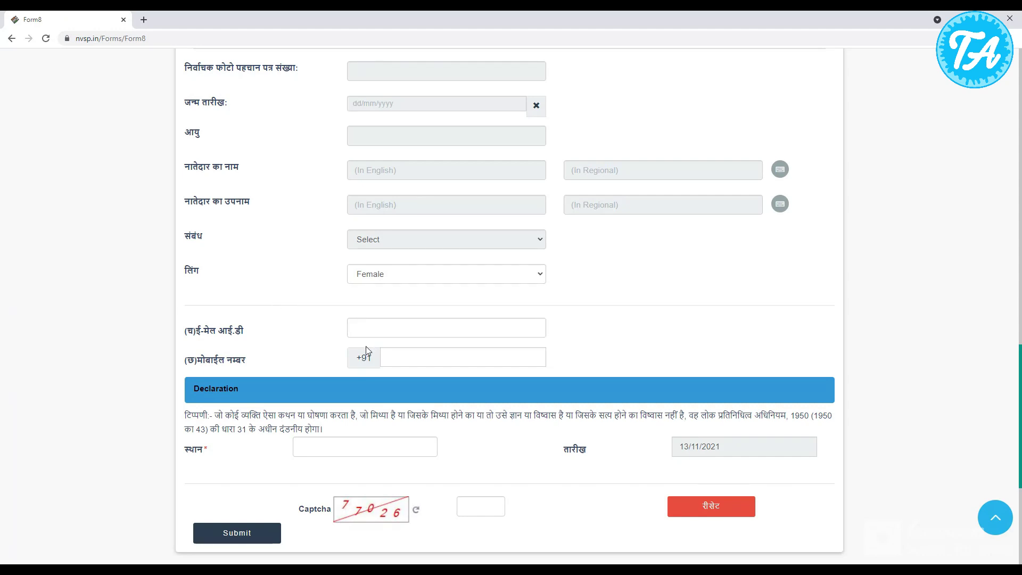
{"action": "left_click", "coordinate": [448, 362]}
{"action": "left_click", "coordinate": [604, 321]}
Step: Complete the declaration's place field and the captcha, and submit the correction form
{"action": "scroll", "coordinate": [601, 327], "scroll_direction": "down", "scroll_amount": 2}
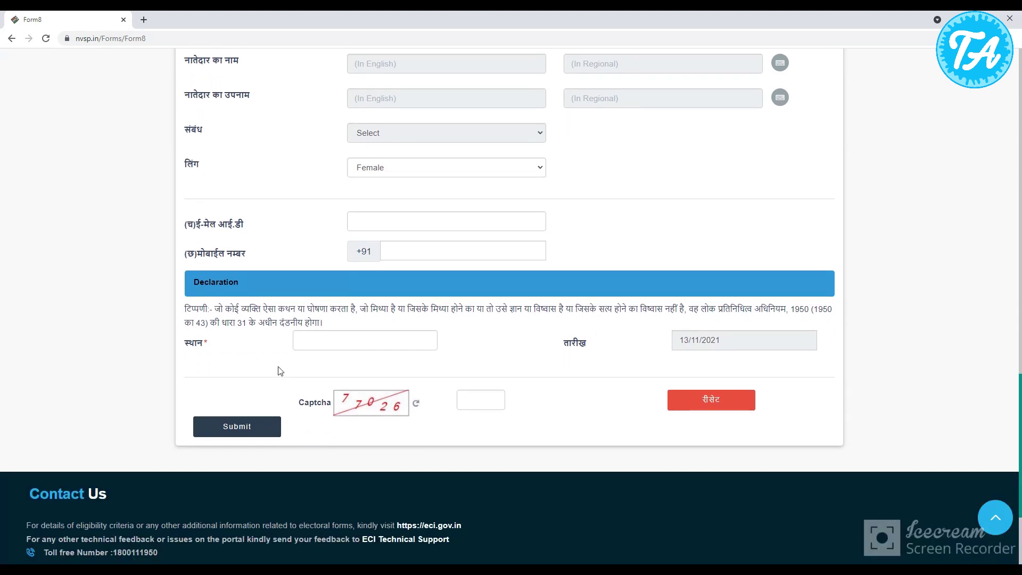
{"action": "left_click", "coordinate": [300, 341]}
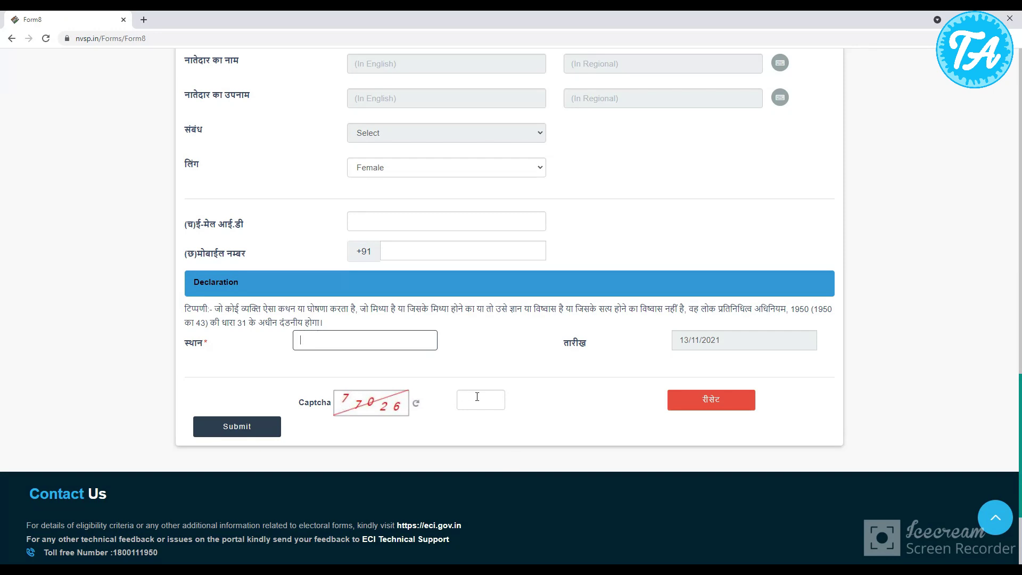
{"action": "left_click", "coordinate": [461, 400]}
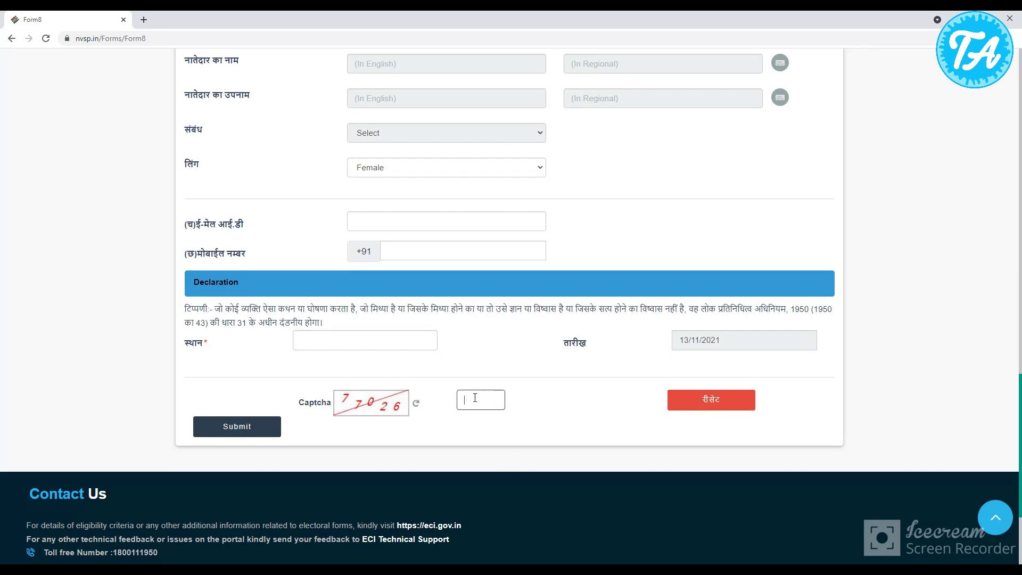
{"action": "left_click", "coordinate": [252, 432]}
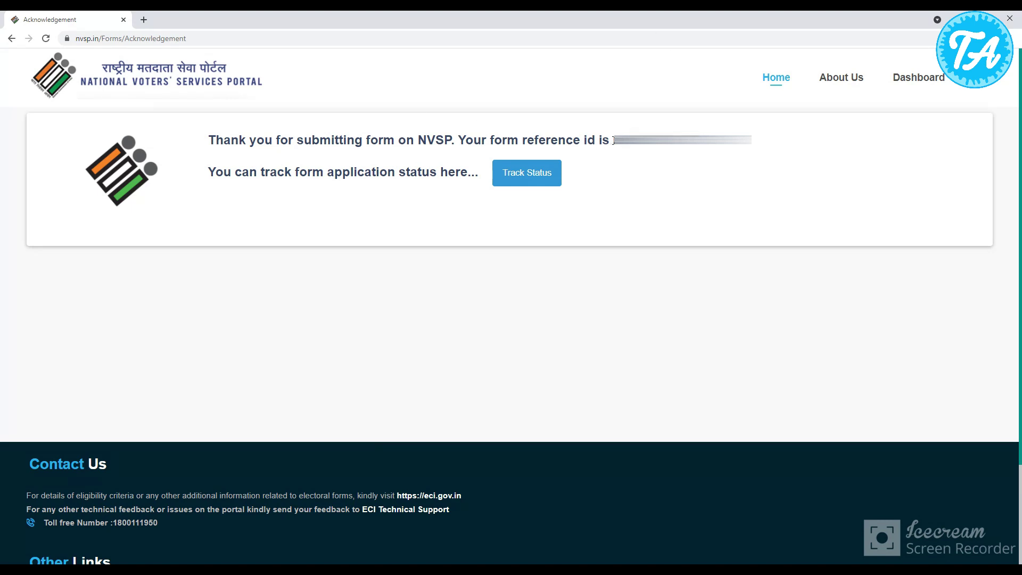
Step: Copy the form reference ID from the acknowledgement and open the application status tracking page
{"action": "left_click_drag", "start_coordinate": [613, 139], "coordinate": [692, 165]}
{"action": "left_click", "coordinate": [692, 165]}
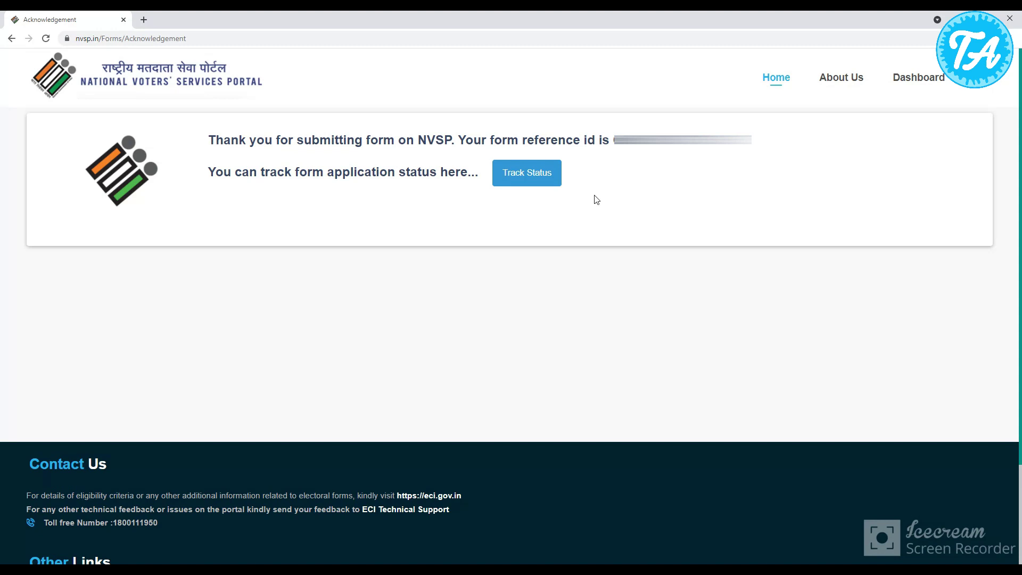
{"action": "left_click", "coordinate": [528, 181]}
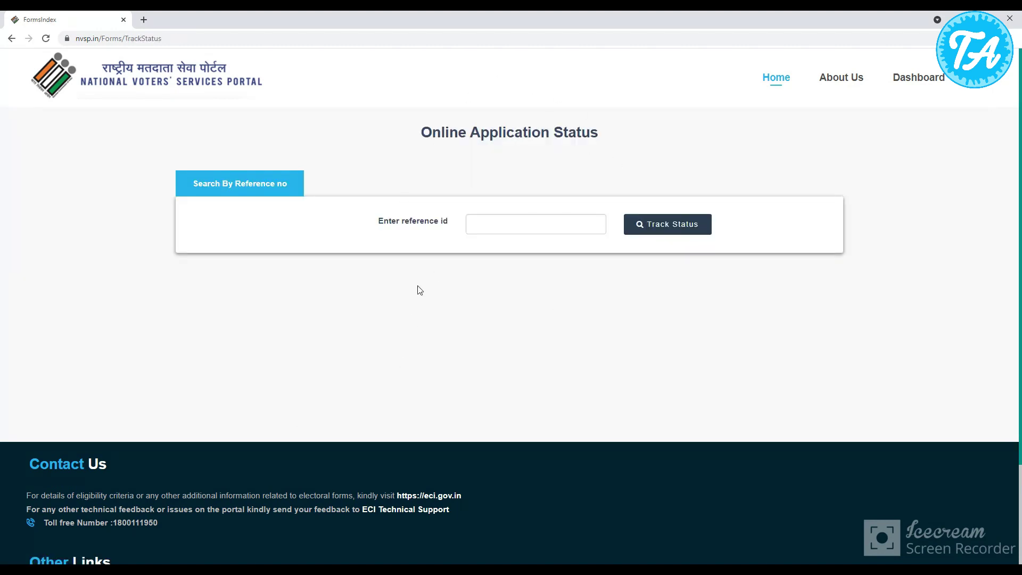
Step: Look up the application's status with the copied reference ID and review its progress and form details
{"action": "left_click", "coordinate": [514, 223]}
{"action": "key", "text": "ctrl+v"}
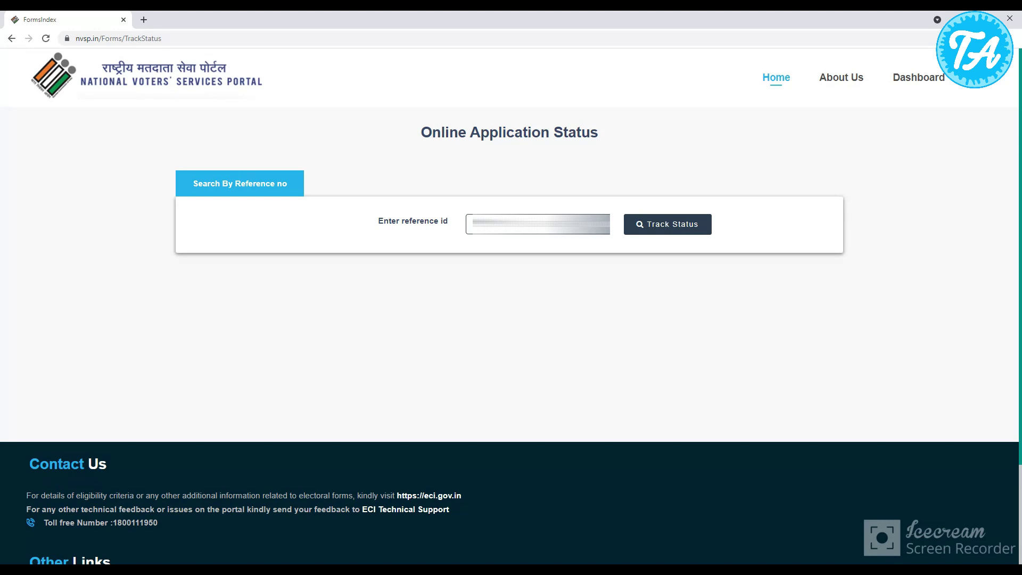
{"action": "left_click", "coordinate": [675, 225]}
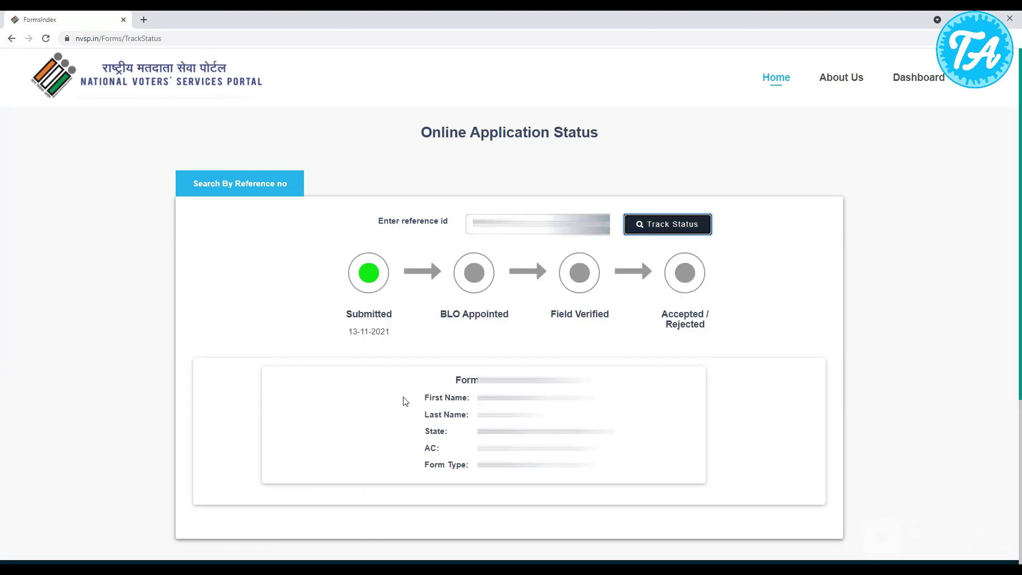
{"action": "scroll", "coordinate": [640, 258], "scroll_direction": "down", "scroll_amount": 1}
{"action": "scroll", "coordinate": [535, 258], "scroll_direction": "up", "scroll_amount": 1}
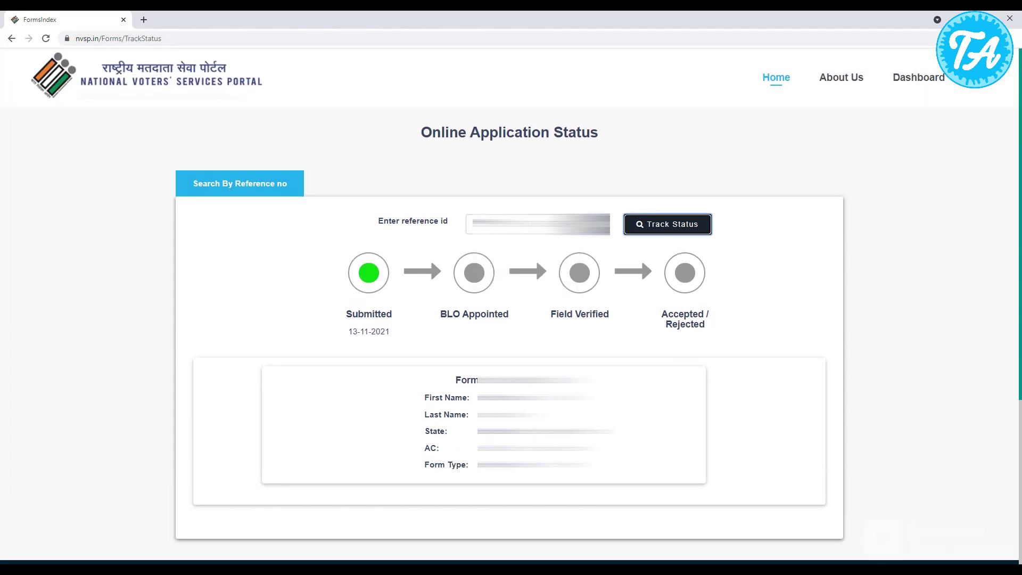